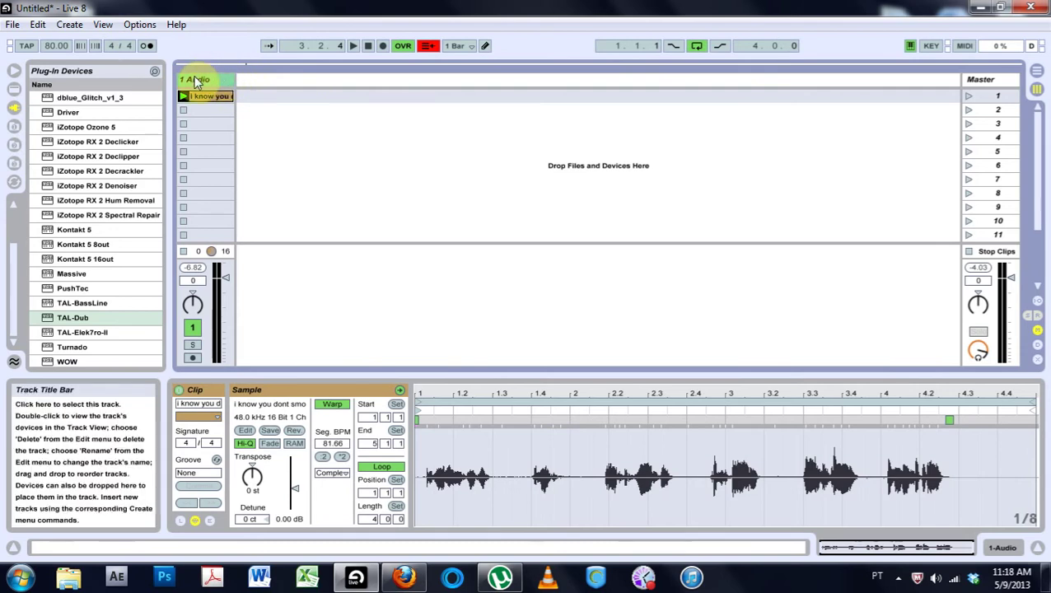
- Select the 1 Audio track and scrub through the clip's waveform to audition it
{"action": "left_click", "coordinate": [977, 80]}
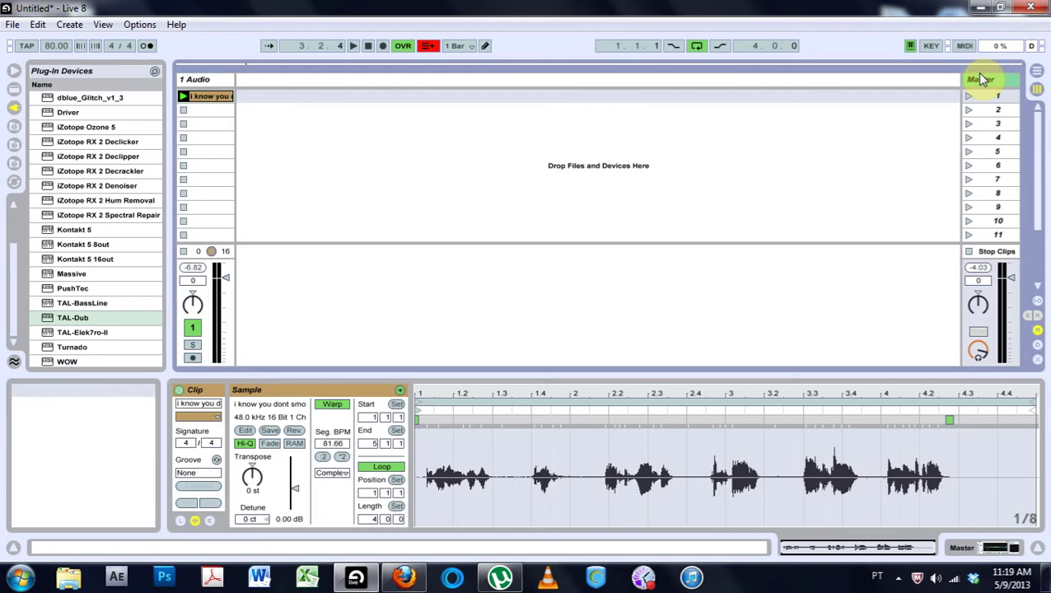
{"action": "left_click", "coordinate": [194, 82]}
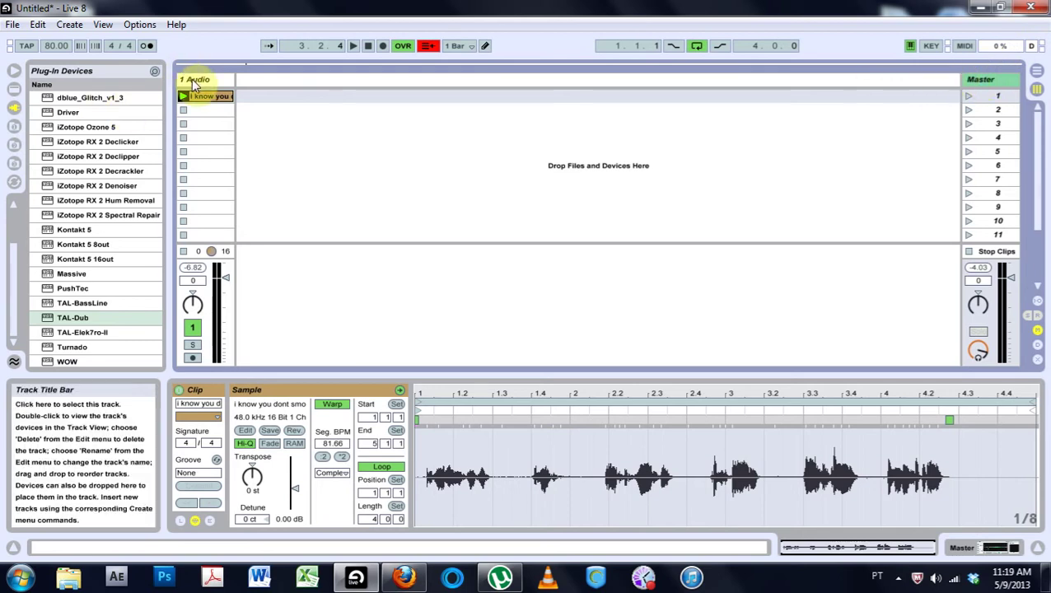
{"action": "left_click", "coordinate": [195, 83]}
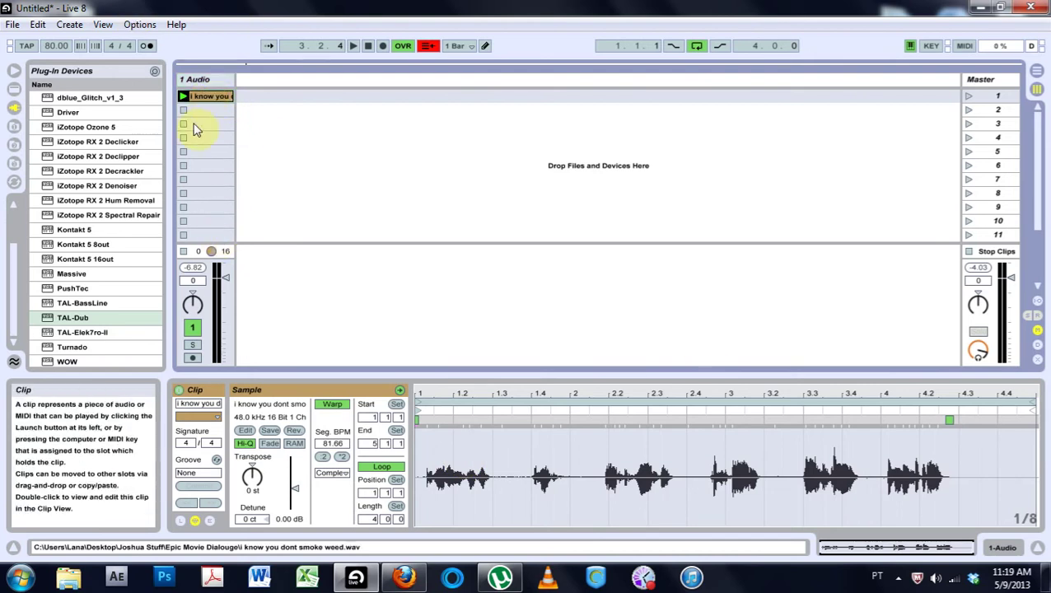
{"action": "left_click", "coordinate": [468, 490]}
{"action": "left_click_drag", "start_coordinate": [469, 489], "coordinate": [915, 478]}
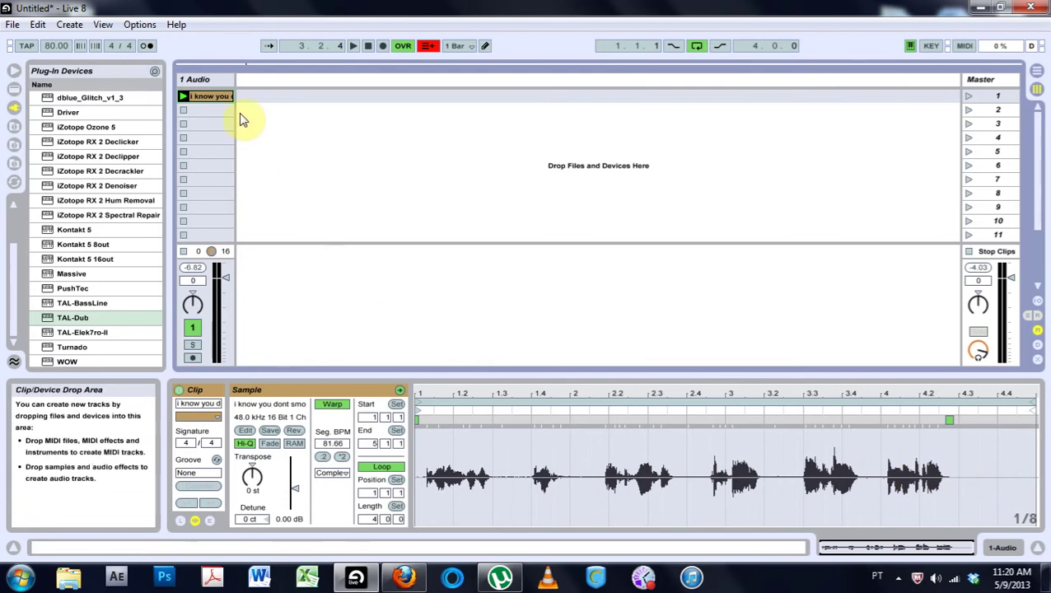
- Play the clip, raise its gain from 0.00 dB to 3.13 dB, then stop playback
{"action": "left_click", "coordinate": [198, 99]}
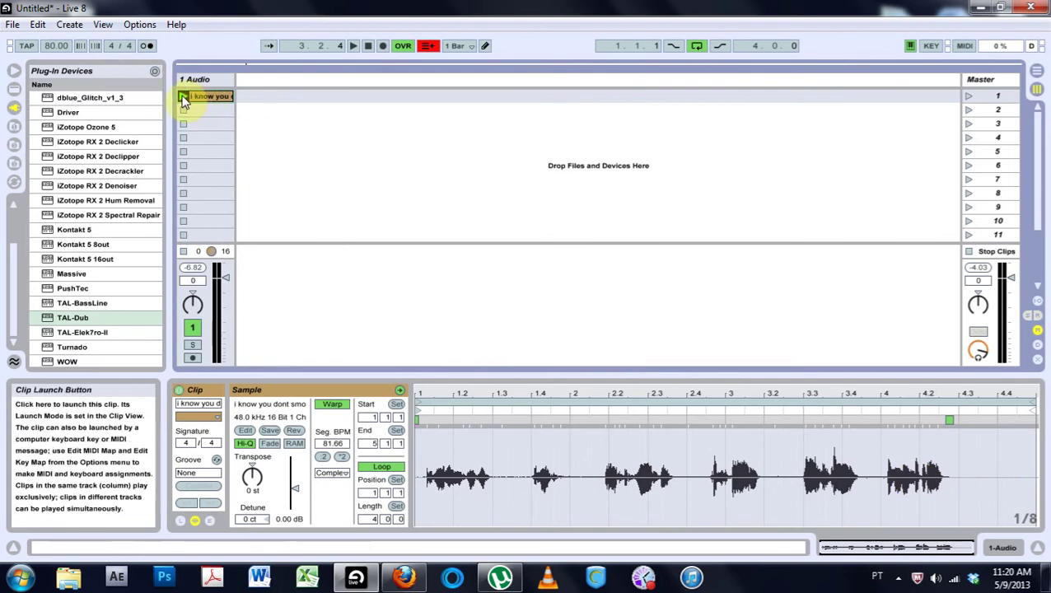
{"action": "left_click", "coordinate": [184, 97]}
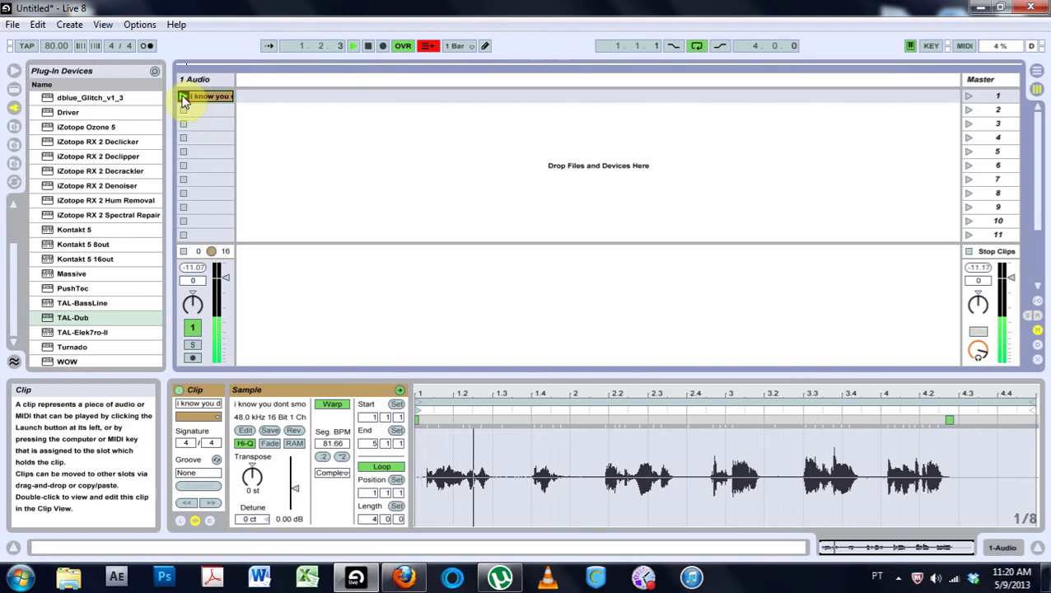
{"action": "left_click_drag", "start_coordinate": [294, 492], "coordinate": [294, 483]}
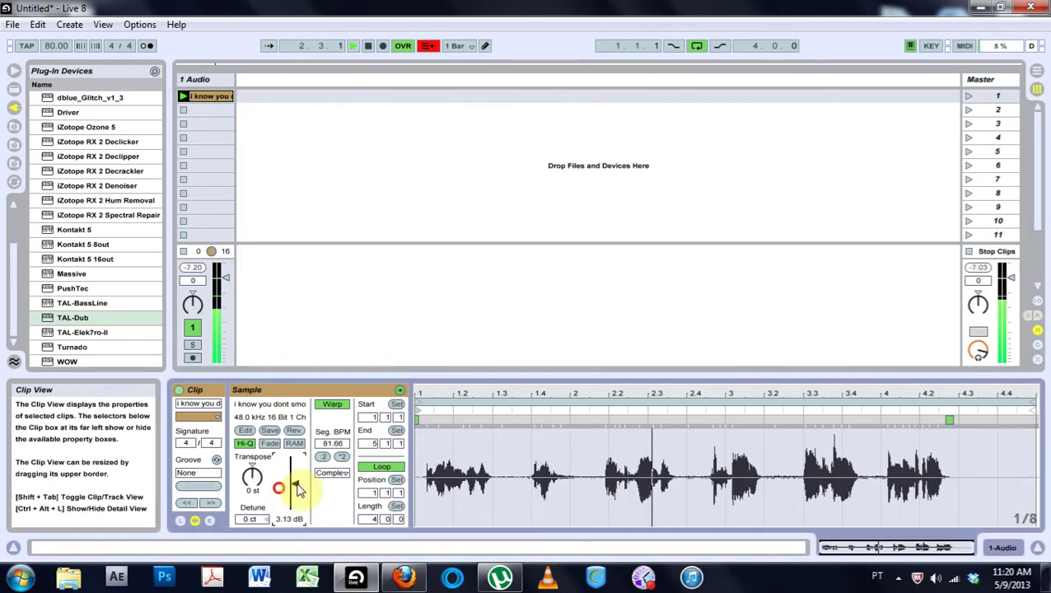
{"action": "left_click", "coordinate": [370, 46]}
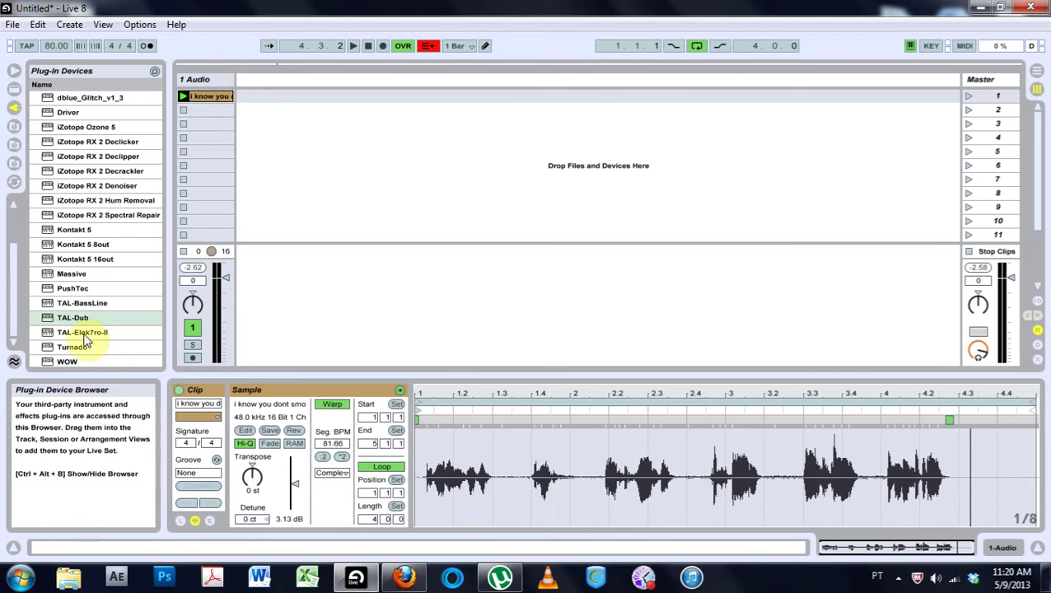
- Drop TAL-Dub onto the 1 Audio track, move its window aside, and play the clip through it
{"action": "left_click_drag", "start_coordinate": [50, 321], "coordinate": [206, 89]}
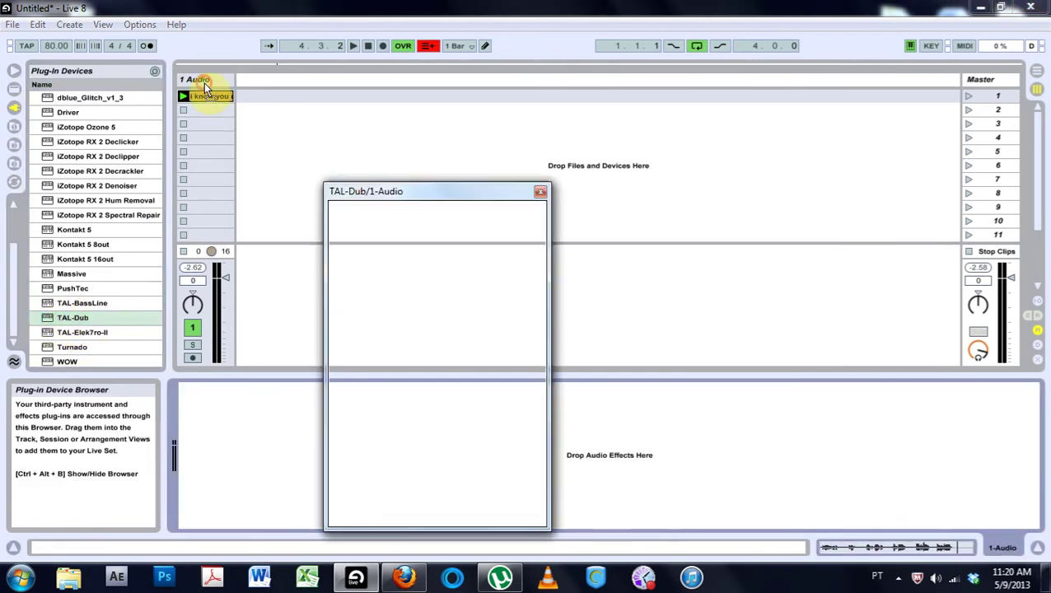
{"action": "left_click_drag", "start_coordinate": [409, 194], "coordinate": [512, 194]}
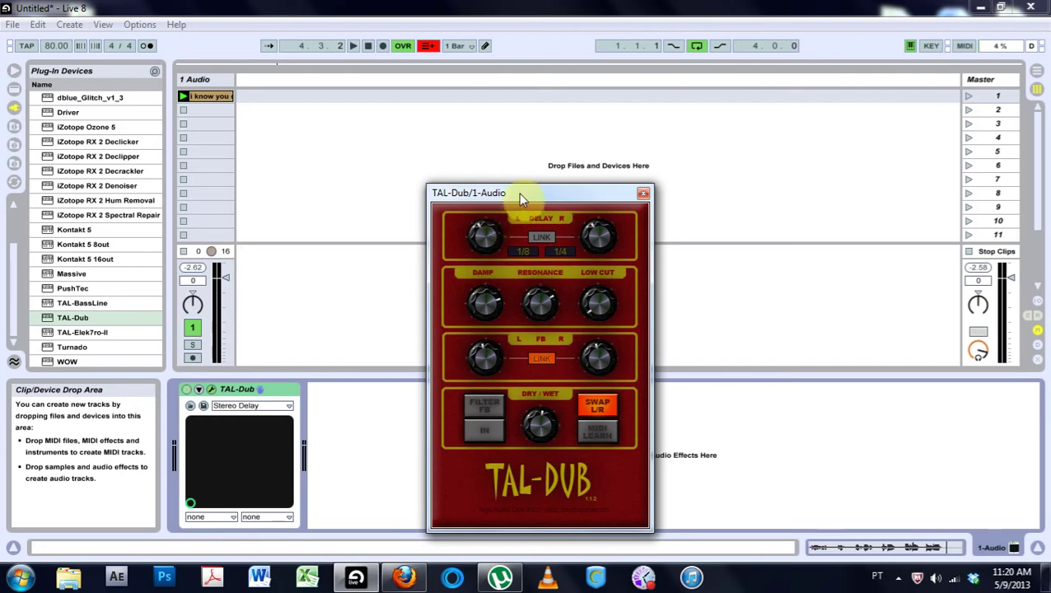
{"action": "left_click_drag", "start_coordinate": [518, 193], "coordinate": [557, 181]}
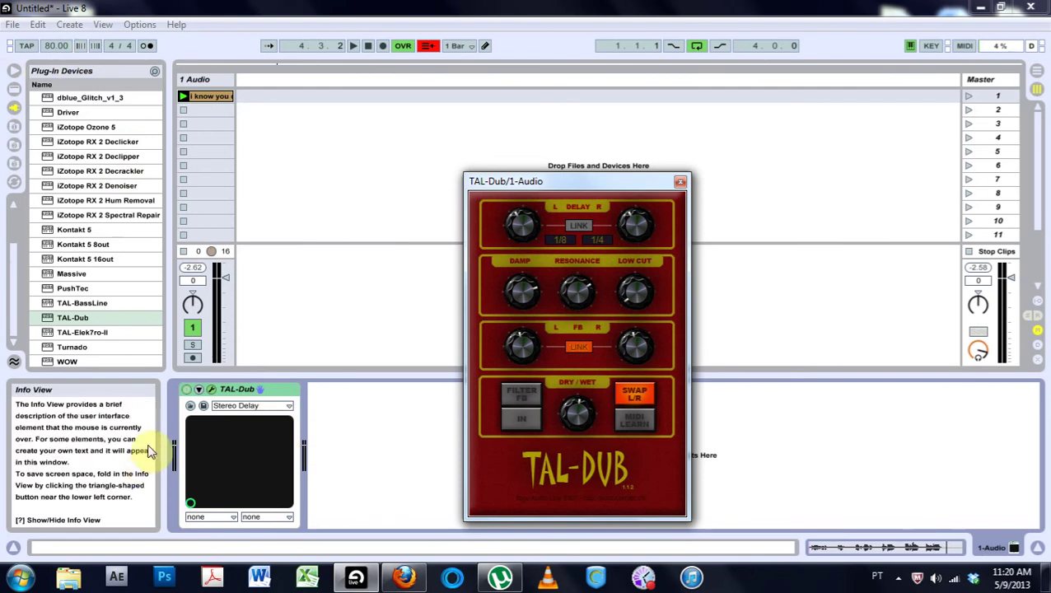
{"action": "left_click", "coordinate": [183, 96]}
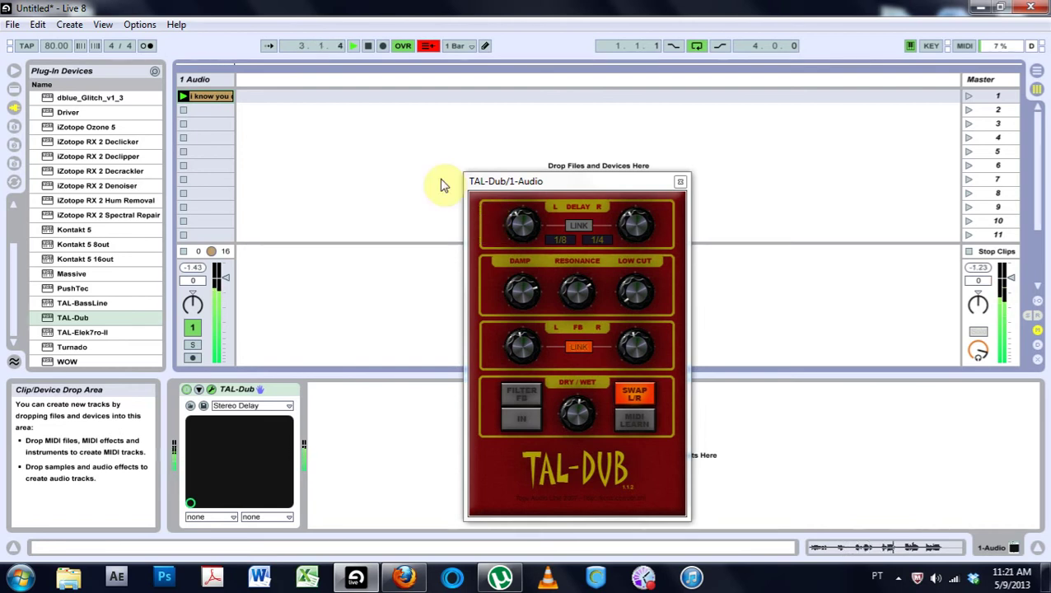
- Stop playback, set track 1's volume to -0.7 dB, and relaunch the clip through TAL-Dub
{"action": "left_click", "coordinate": [369, 46]}
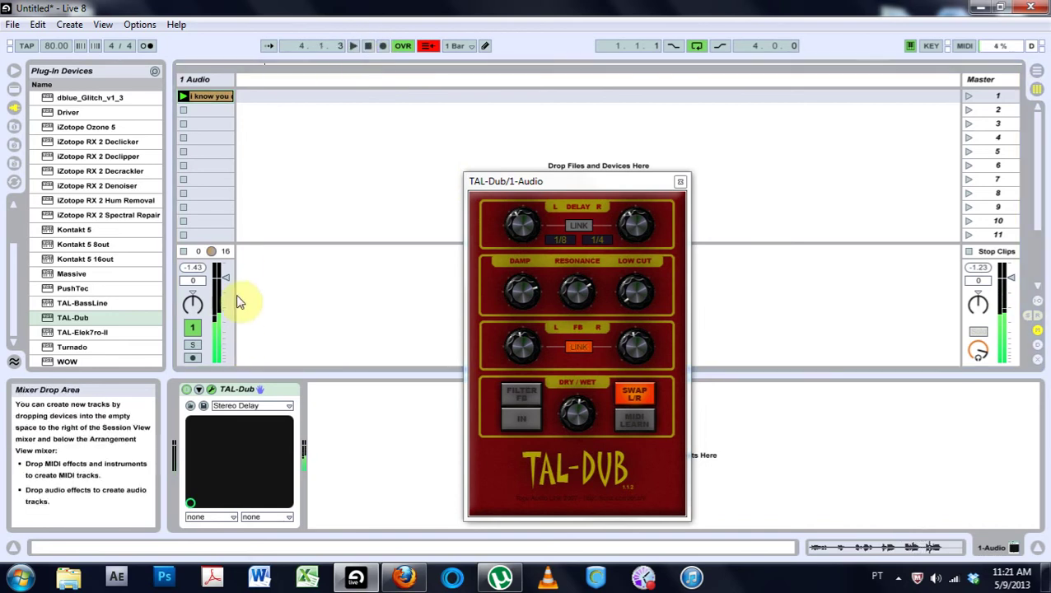
{"action": "left_click_drag", "start_coordinate": [225, 277], "coordinate": [226, 361]}
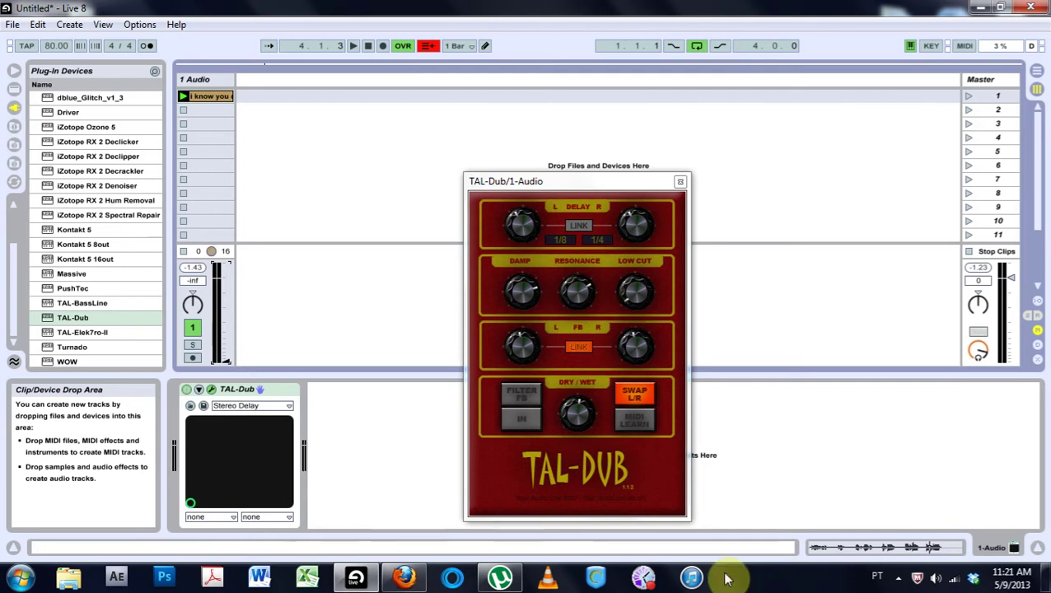
{"action": "left_click", "coordinate": [517, 297]}
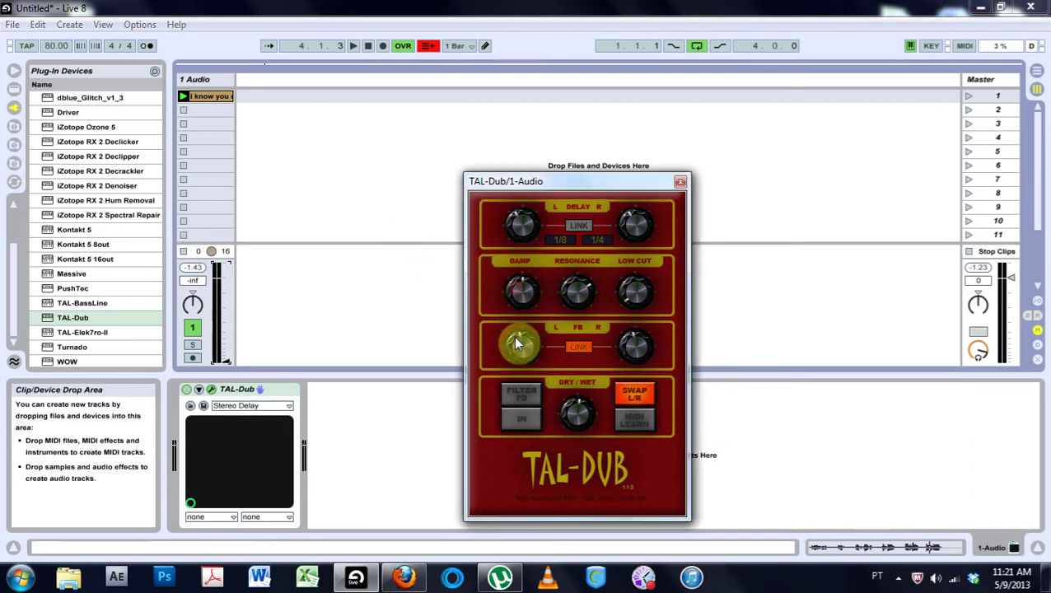
{"action": "left_click", "coordinate": [510, 290]}
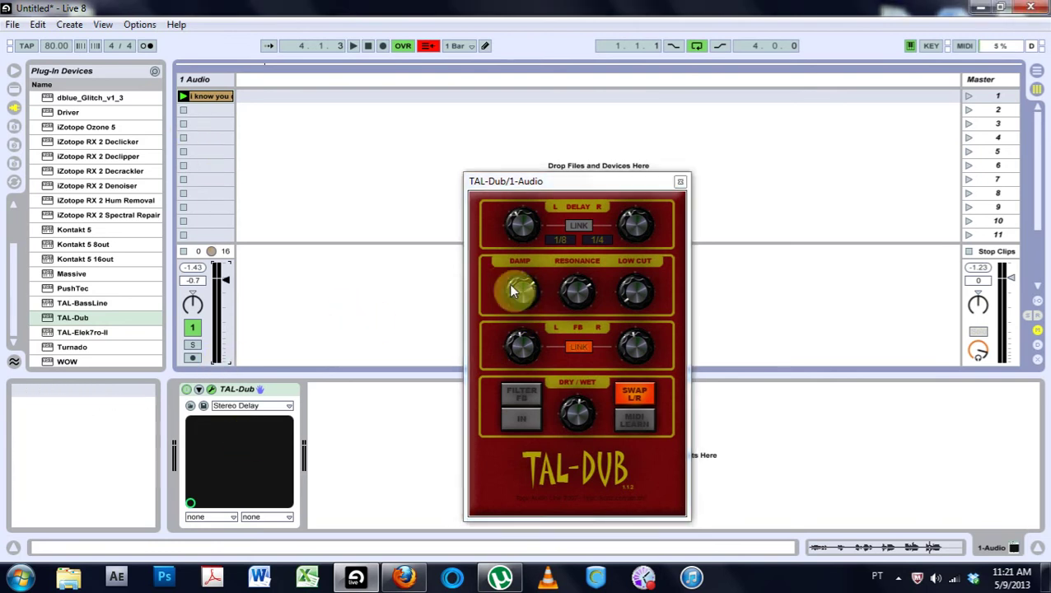
{"action": "left_click", "coordinate": [511, 290]}
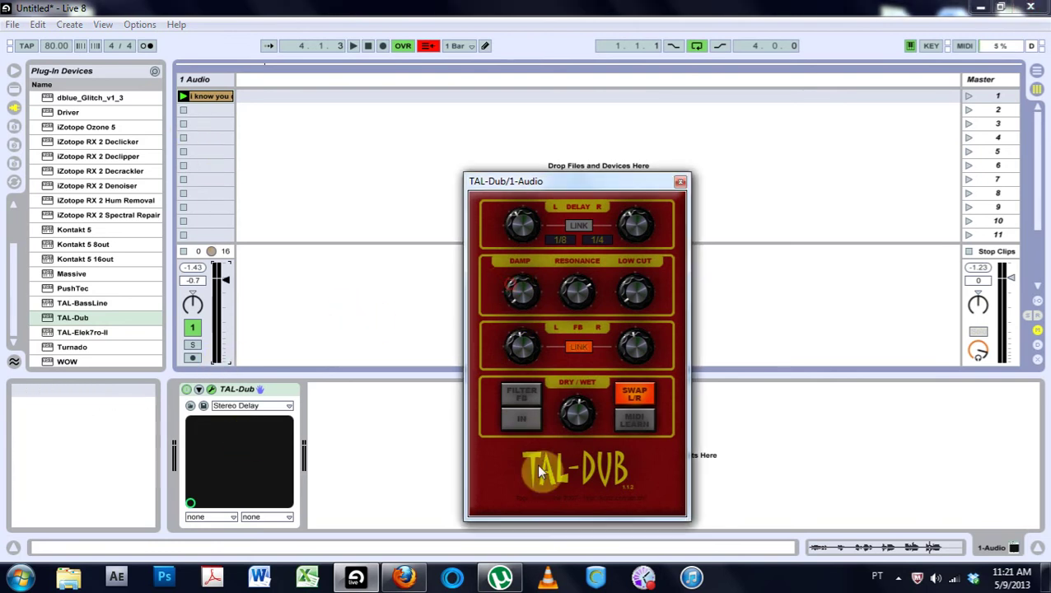
{"action": "left_click", "coordinate": [183, 96]}
- Stop playback again and close the TAL-Dub plugin window
{"action": "left_click", "coordinate": [514, 282]}
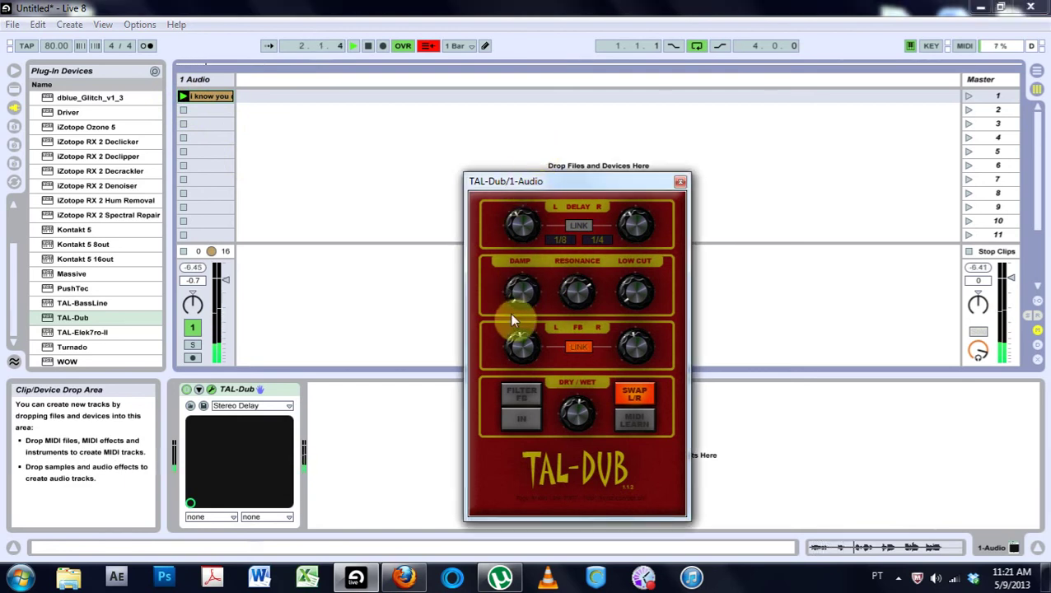
{"action": "left_click", "coordinate": [368, 45]}
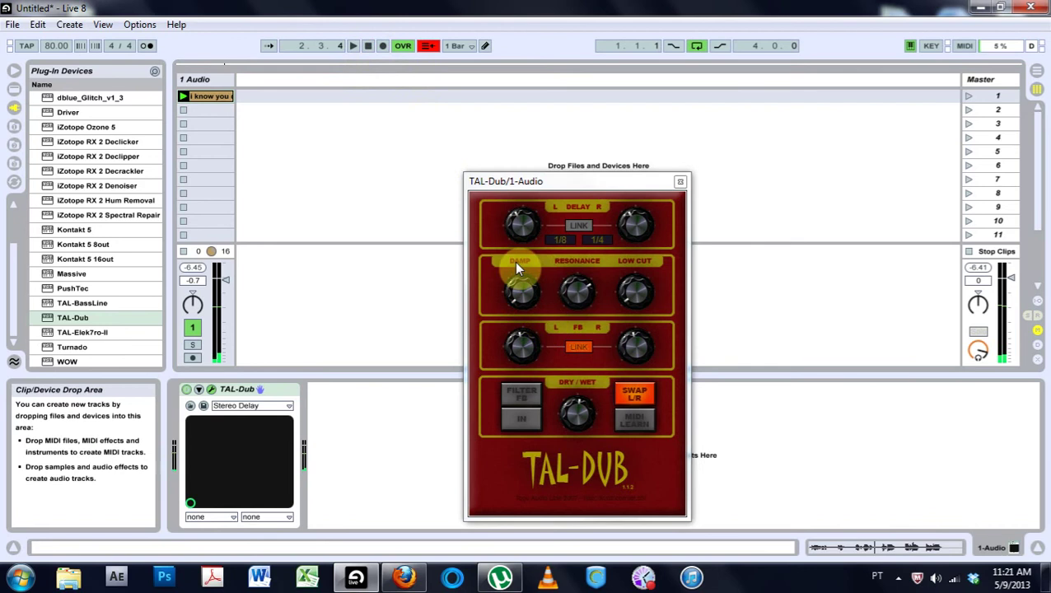
{"action": "left_click", "coordinate": [528, 313]}
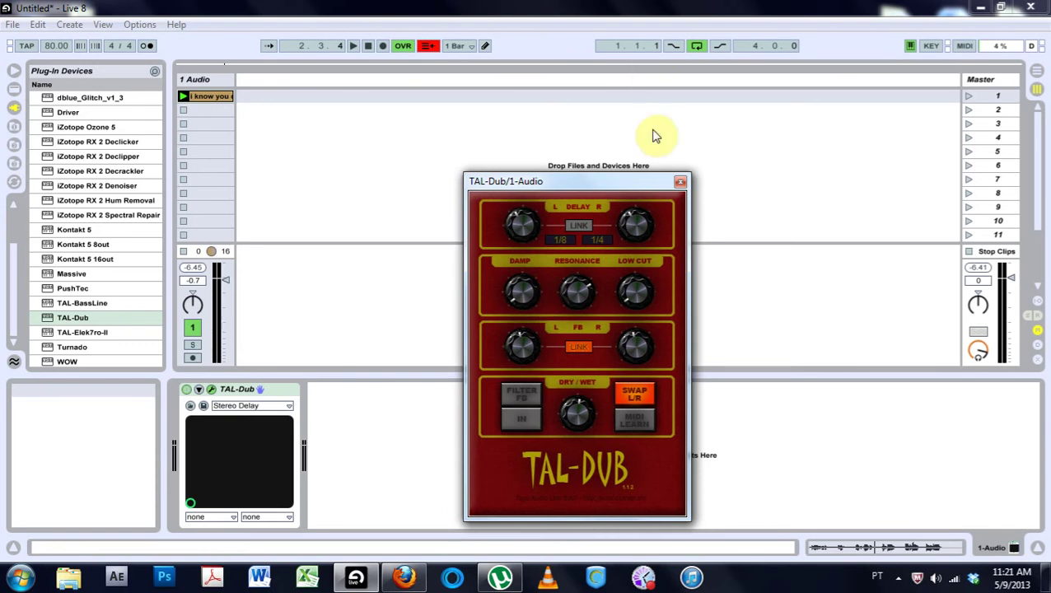
{"action": "left_click", "coordinate": [681, 182]}
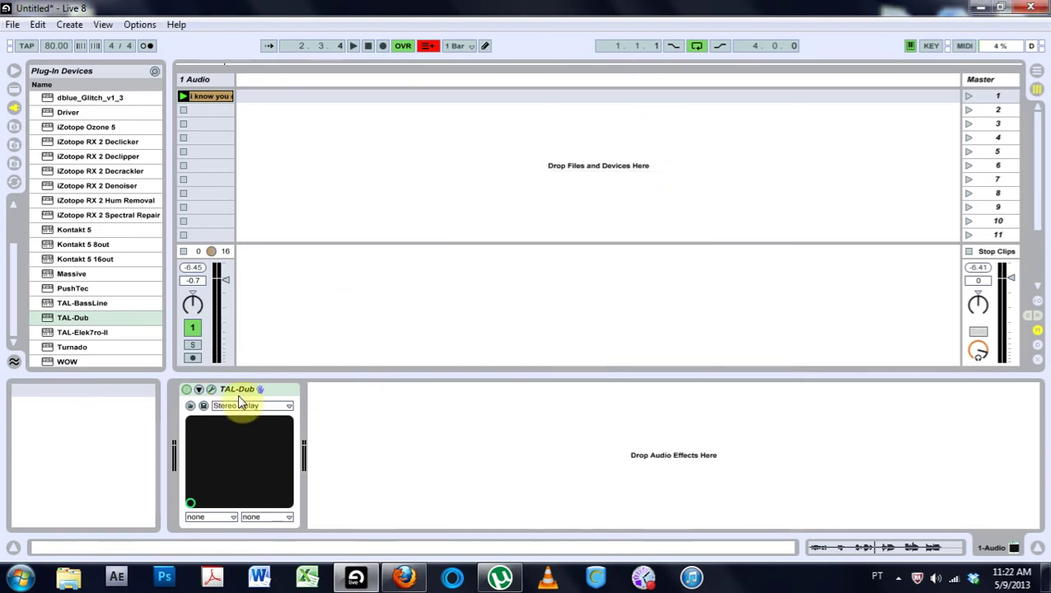
- Move TAL-Dub off track 1 onto a newly inserted return track, A TAL-Dub
{"action": "key", "text": "Delete"}
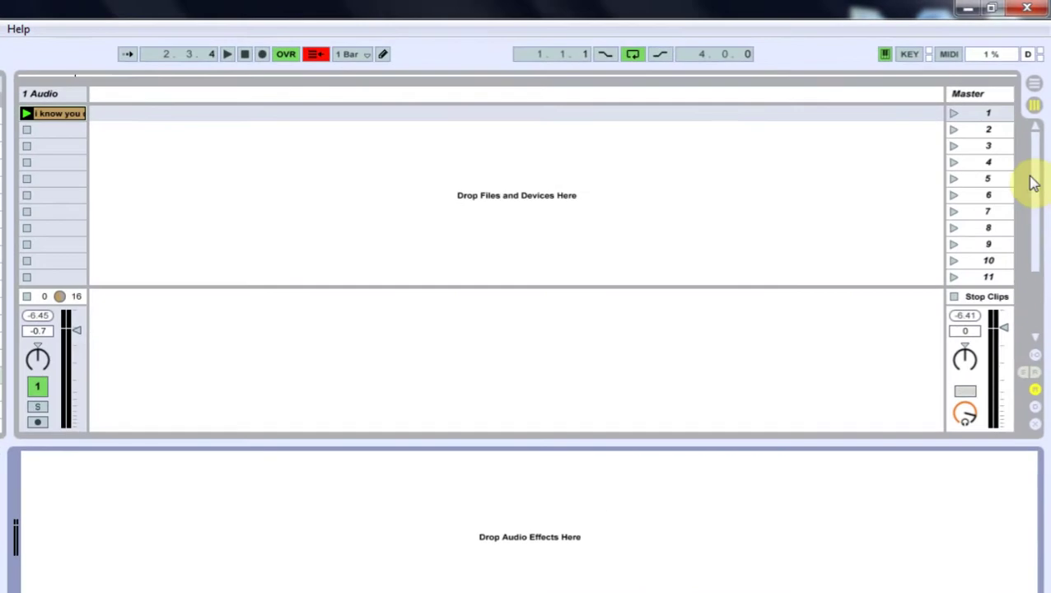
{"action": "right_click", "coordinate": [897, 132]}
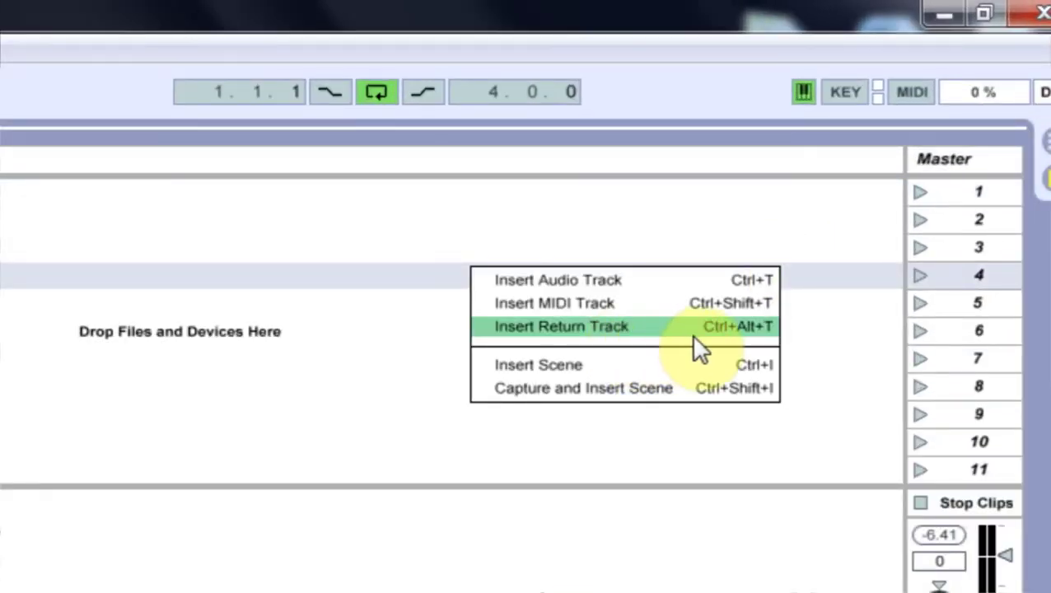
{"action": "left_click", "coordinate": [743, 331]}
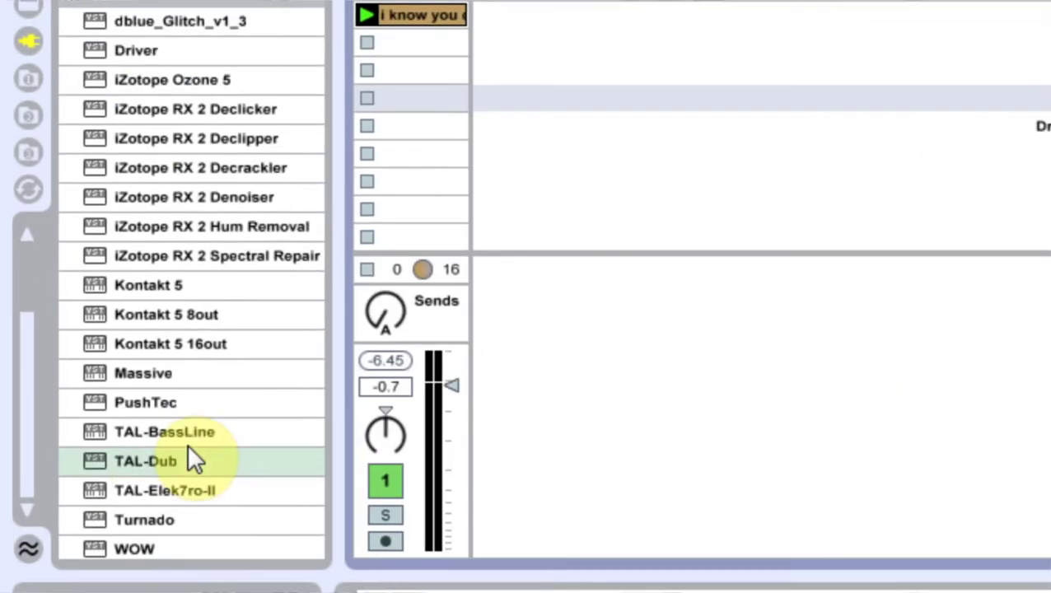
{"action": "left_click_drag", "start_coordinate": [192, 459], "coordinate": [833, 148]}
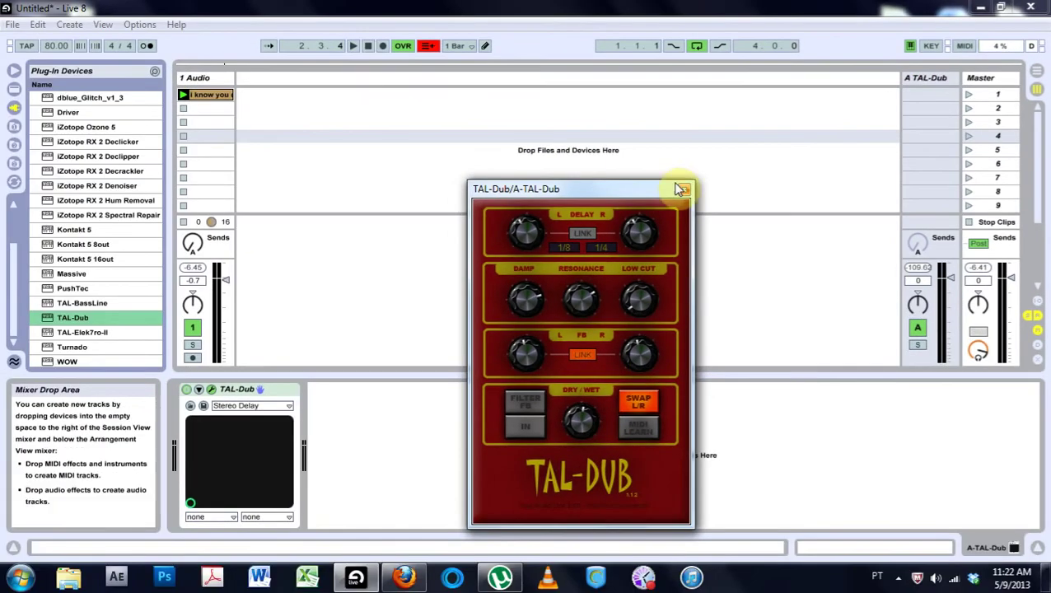
{"action": "left_click", "coordinate": [684, 190]}
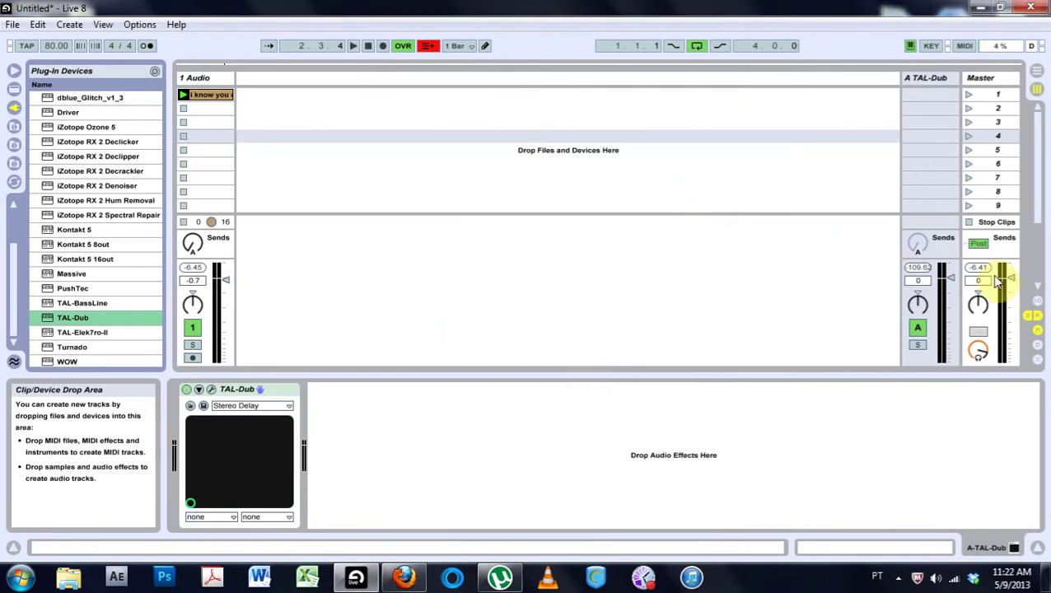
{"action": "left_click", "coordinate": [883, 310]}
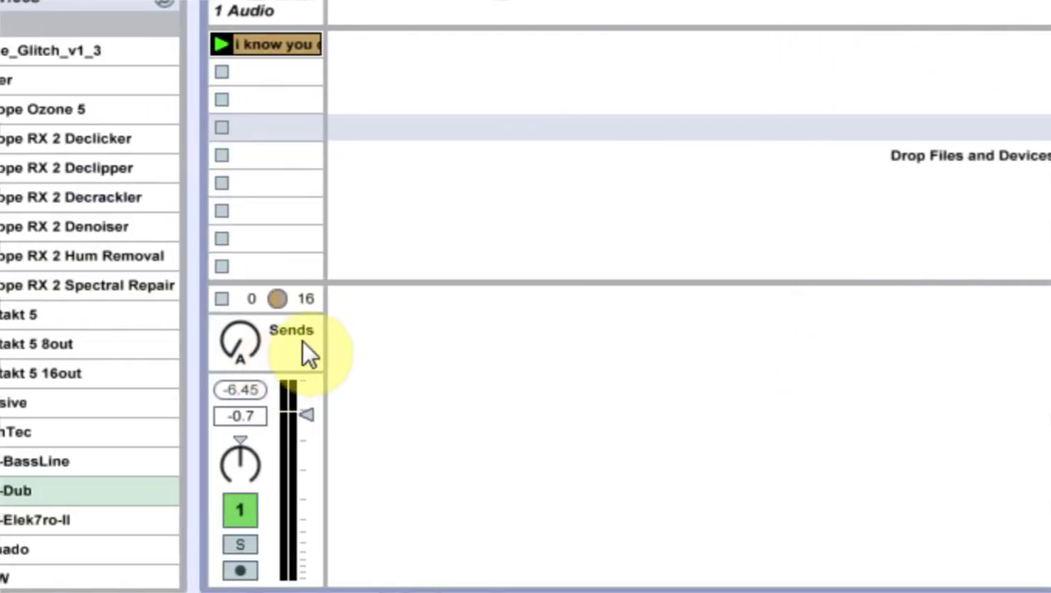
- Raise track 1's Send A into the A TAL-Dub return and show the 'I know you' clip
{"action": "left_click_drag", "start_coordinate": [265, 343], "coordinate": [279, 362]}
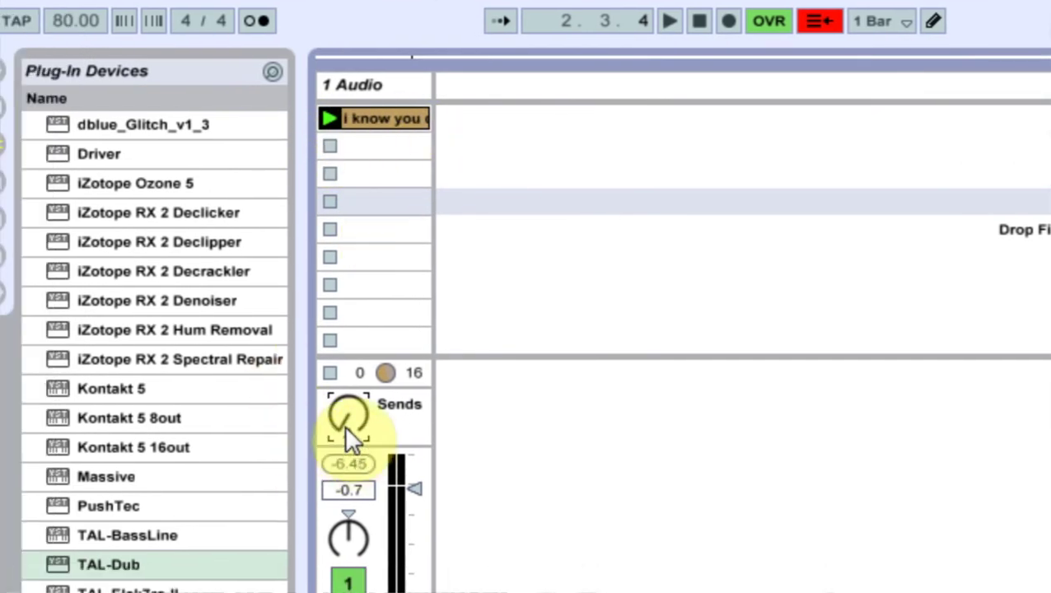
{"action": "left_click_drag", "start_coordinate": [293, 445], "coordinate": [292, 444]}
{"action": "left_click_drag", "start_coordinate": [348, 418], "coordinate": [345, 425]}
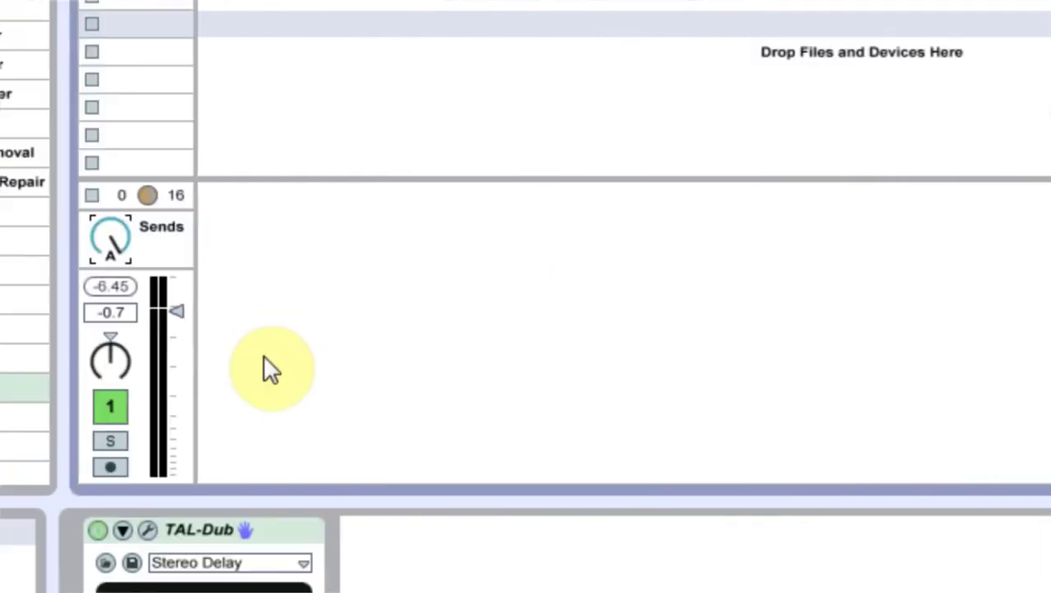
{"action": "left_click", "coordinate": [103, 245]}
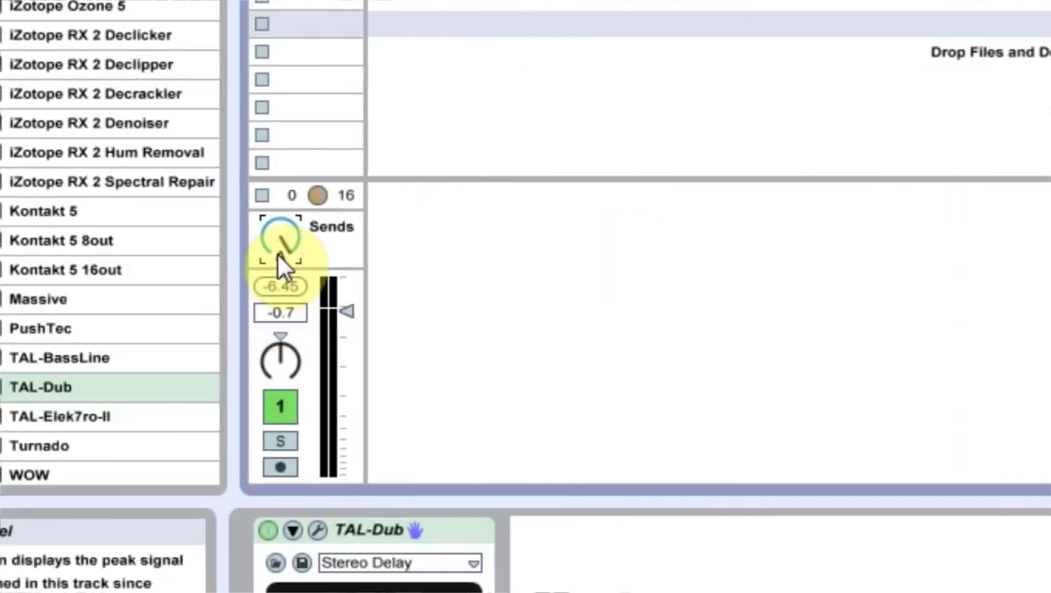
{"action": "left_click", "coordinate": [280, 239]}
{"action": "left_click", "coordinate": [321, 170]}
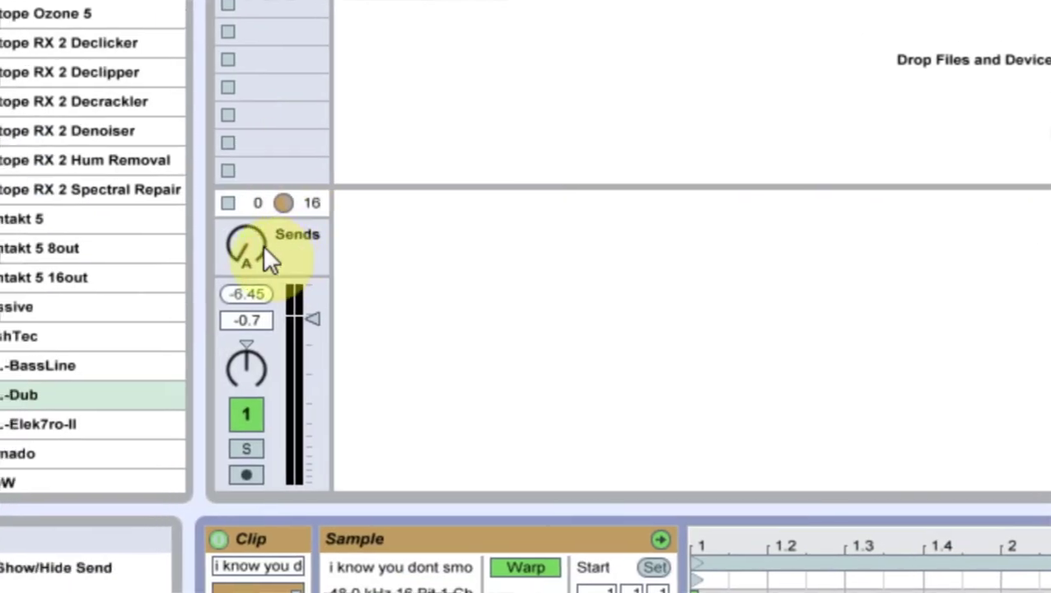
{"action": "left_click", "coordinate": [257, 245]}
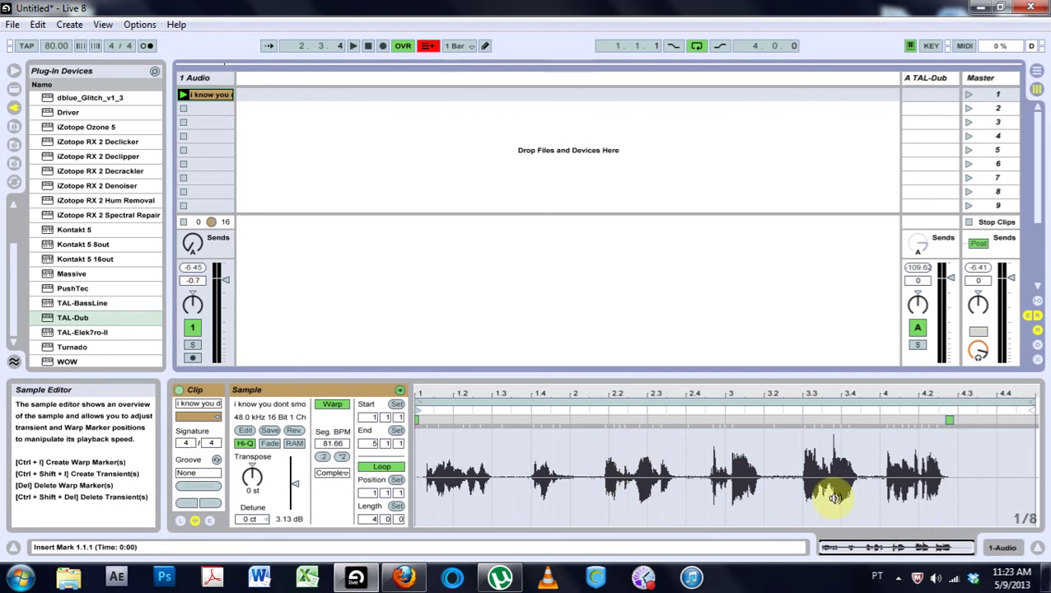
- Play the clip while lowering track 1's Send A to about -23.5 dB, then stop
{"action": "left_click", "coordinate": [182, 96]}
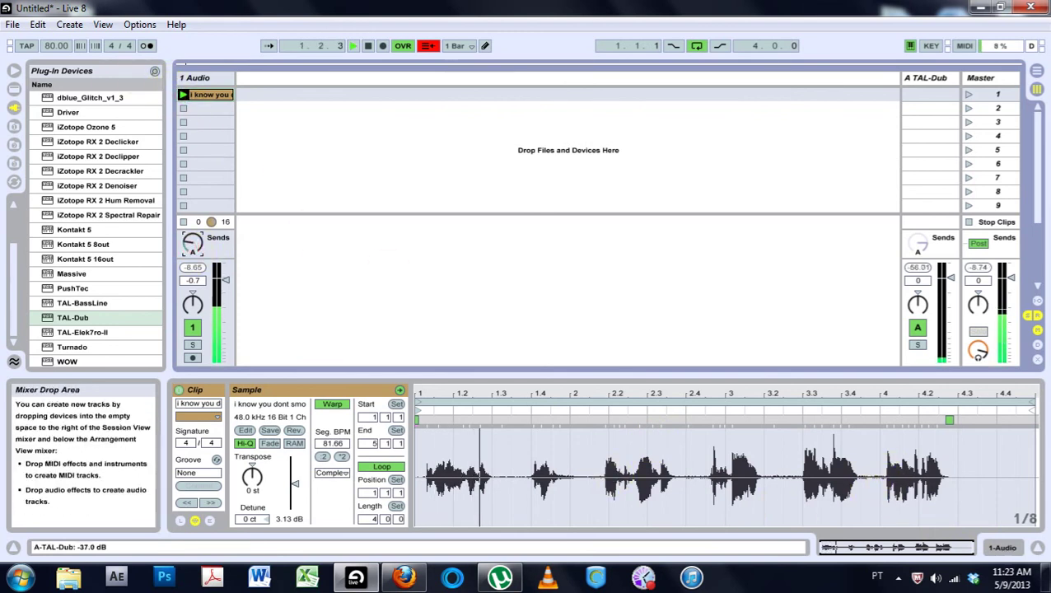
{"action": "left_click_drag", "start_coordinate": [192, 251], "coordinate": [192, 314]}
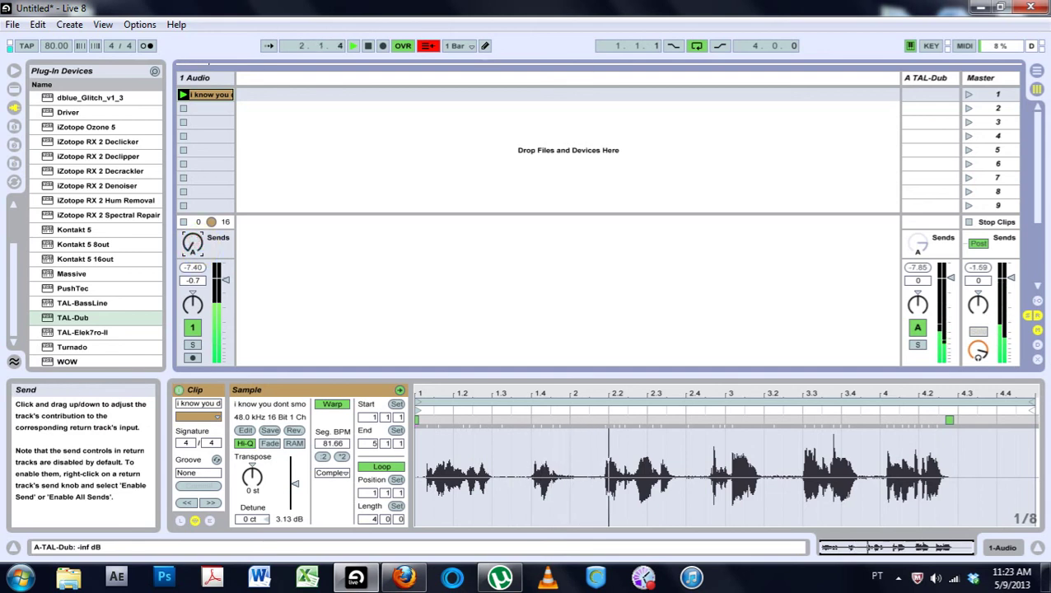
{"action": "left_click", "coordinate": [368, 47]}
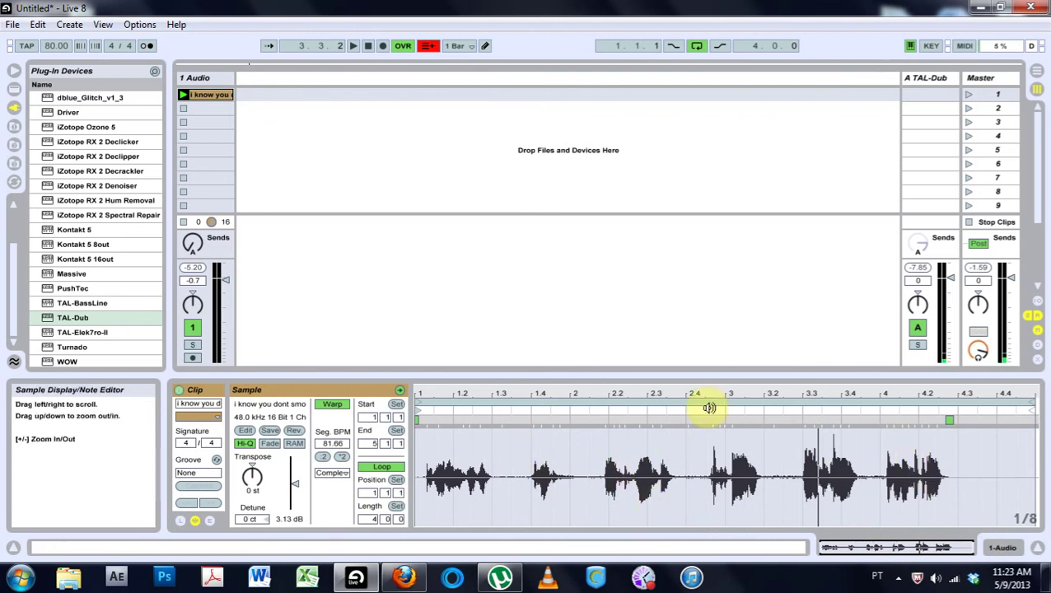
- Load 02 Trumpets Chorus3.wav from Big Bad Horns > 02 091 G into clip slot 1
{"action": "left_click", "coordinate": [13, 128]}
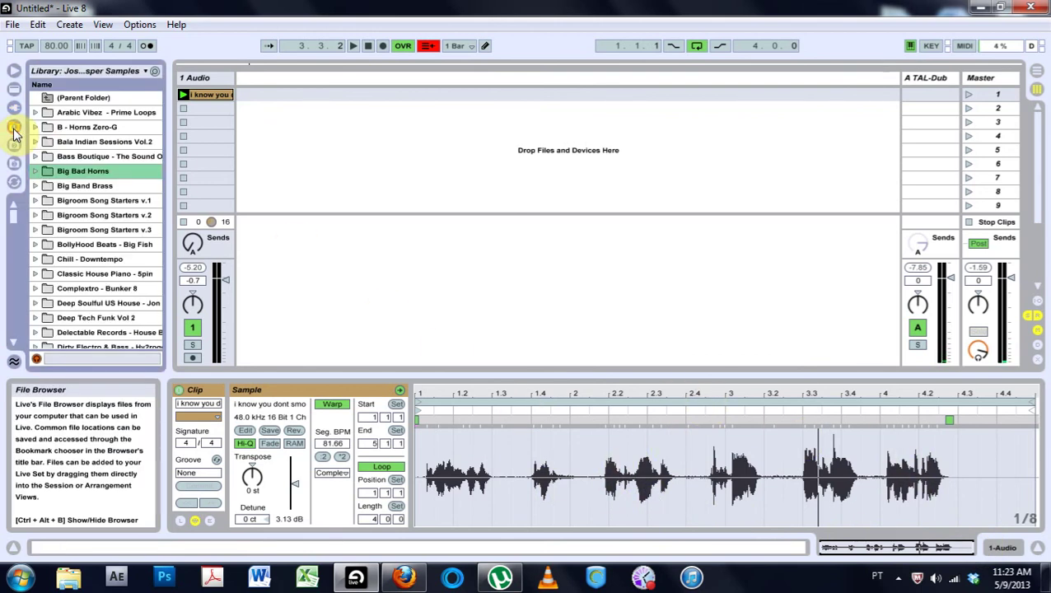
{"action": "left_click", "coordinate": [34, 171]}
{"action": "left_click", "coordinate": [44, 201]}
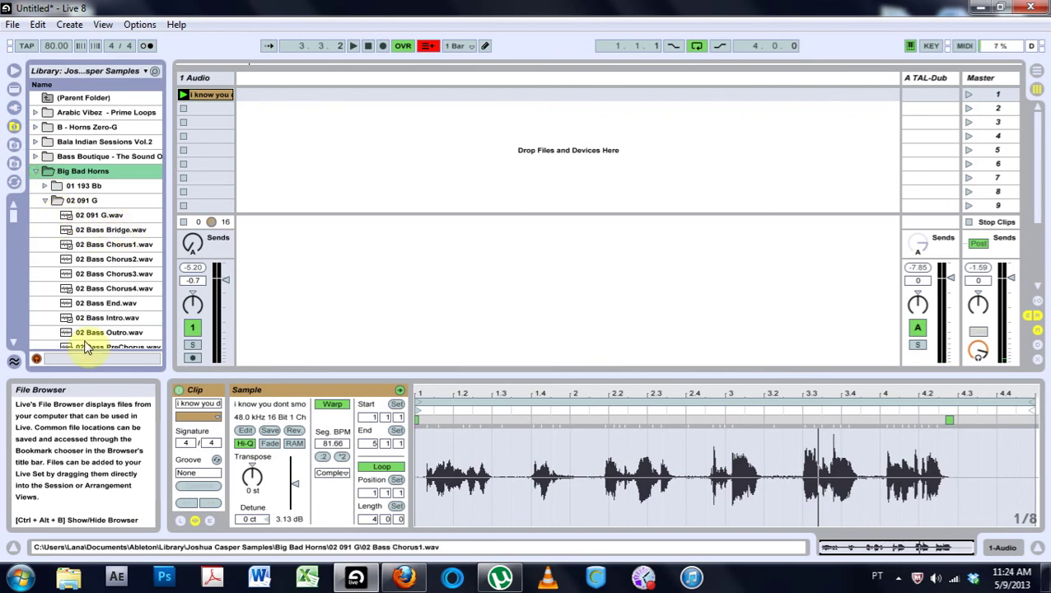
{"action": "left_click_drag", "start_coordinate": [15, 219], "coordinate": [13, 253]}
{"action": "left_click", "coordinate": [97, 237]}
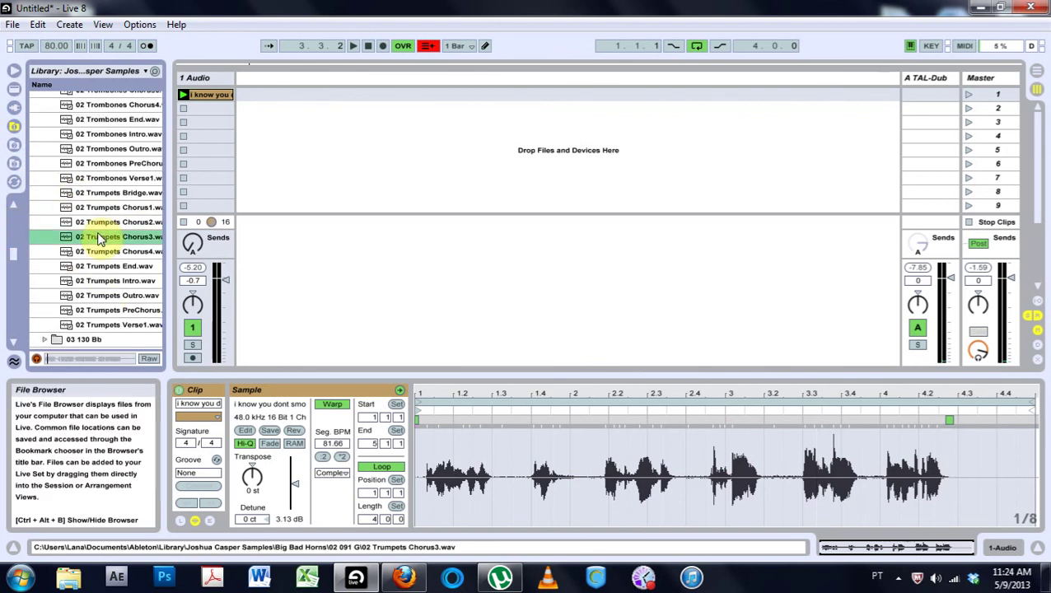
{"action": "left_click_drag", "start_coordinate": [91, 239], "coordinate": [207, 96]}
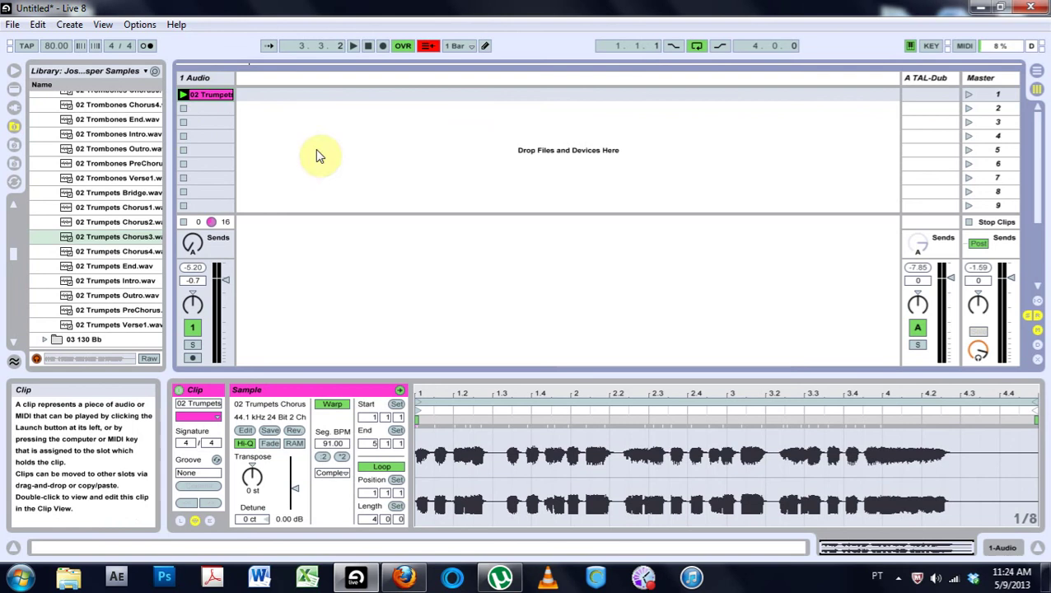
- Play the trumpets clip, turn Send A down, stop, and drop the A TAL-Dub return to -inf
{"action": "left_click", "coordinate": [183, 95]}
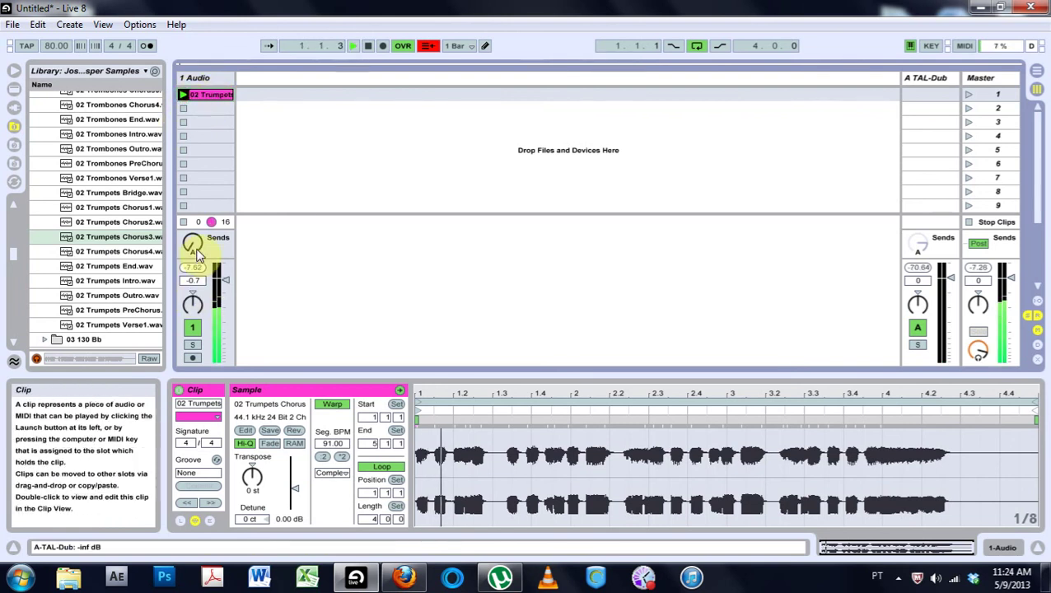
{"action": "left_click_drag", "start_coordinate": [192, 244], "coordinate": [192, 280]}
{"action": "left_click", "coordinate": [367, 45]}
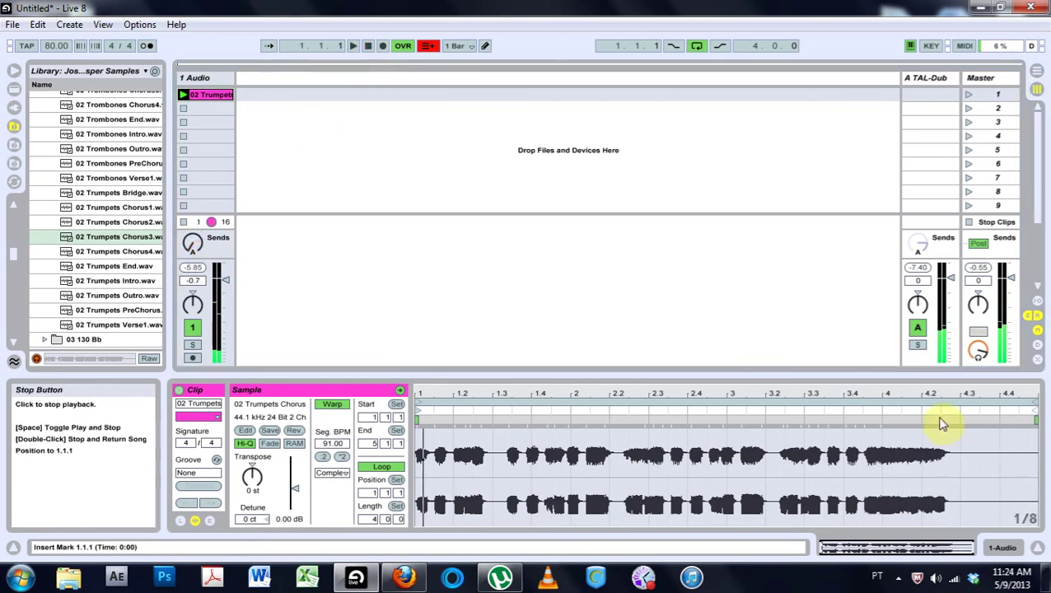
{"action": "left_click_drag", "start_coordinate": [947, 292], "coordinate": [944, 367]}
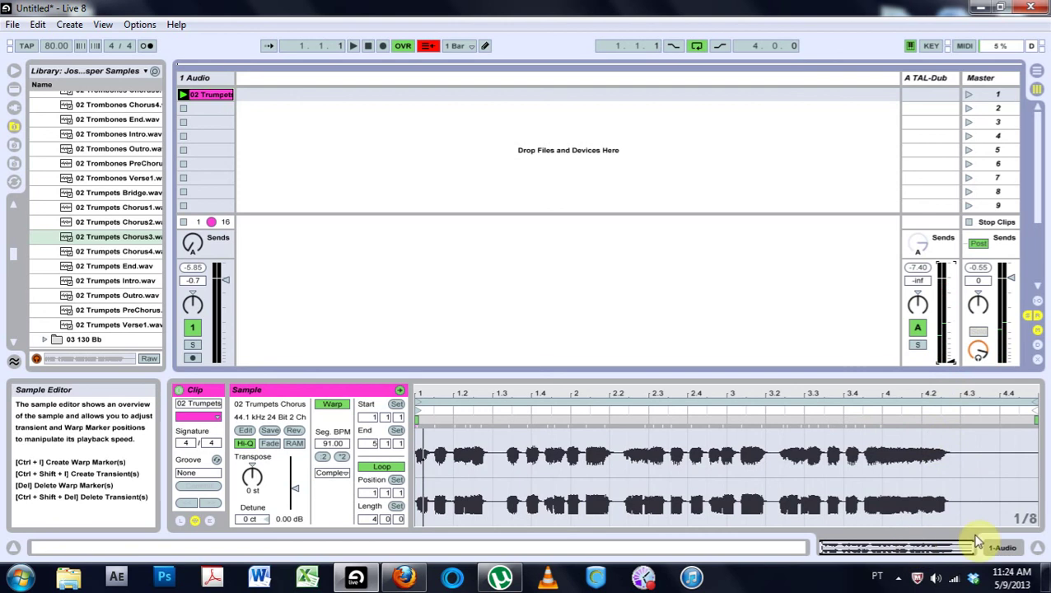